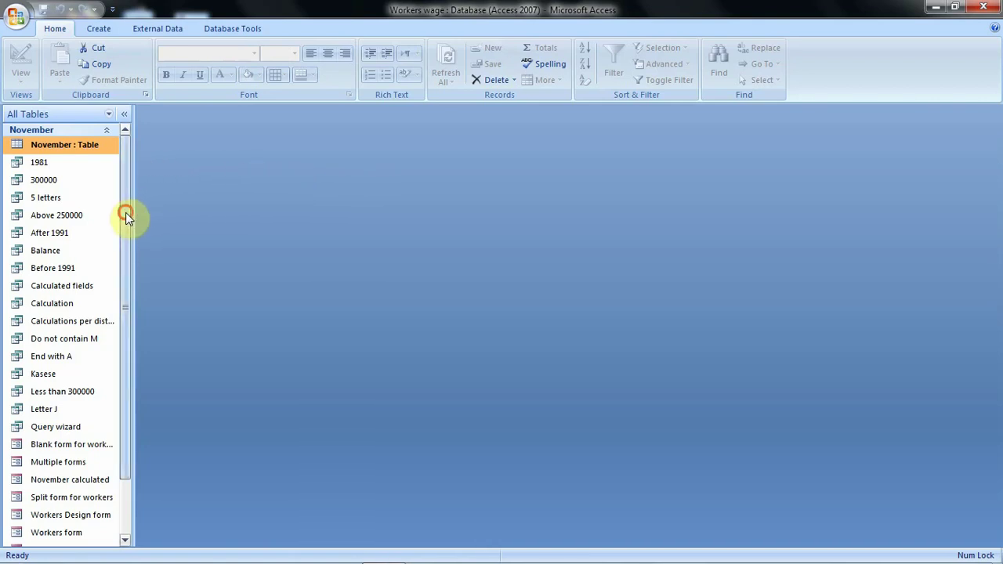
# Open the November Report to show its Report 2020 listing of ten workers.
pyautogui.moveTo(125, 212); pyautogui.dragTo(131, 277)
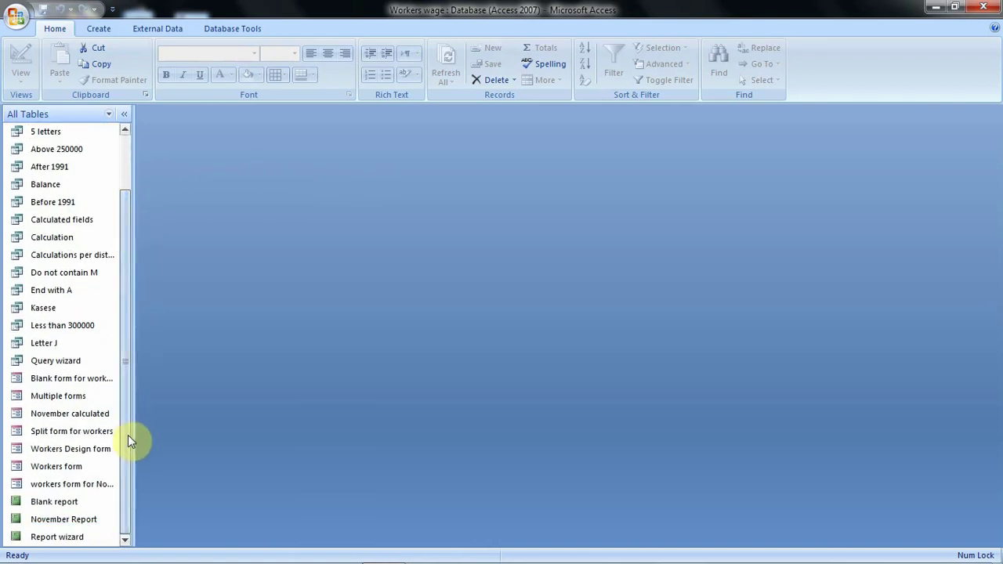
pyautogui.doubleClick(59, 520)
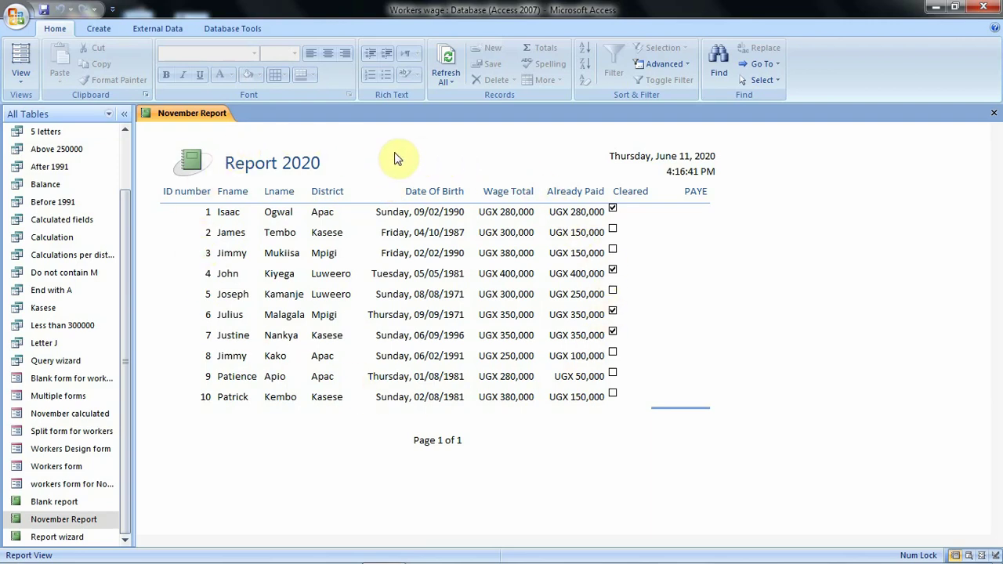
# Switch the November Report from Report View to Layout View.
pyautogui.click(30, 73)
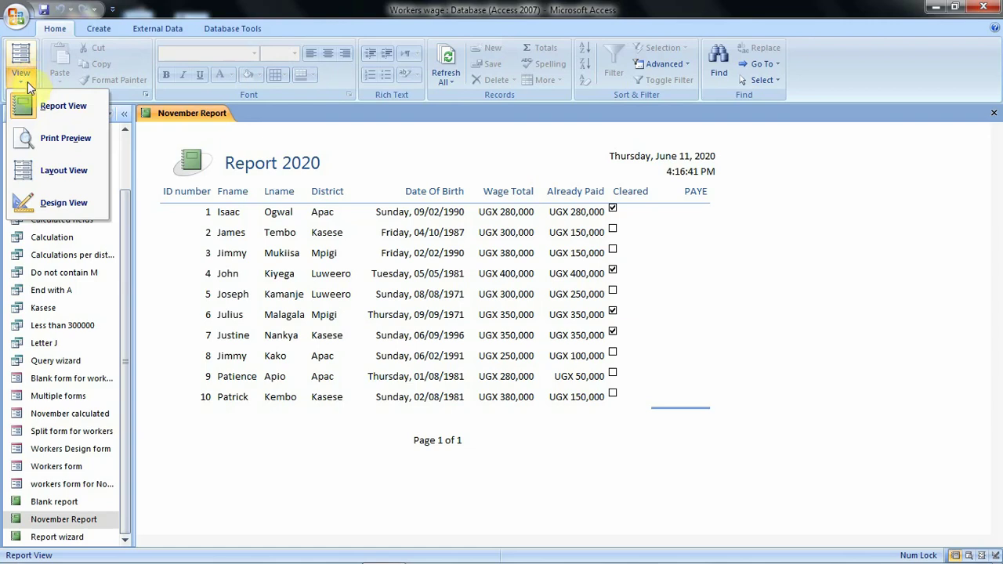
pyautogui.click(44, 174)
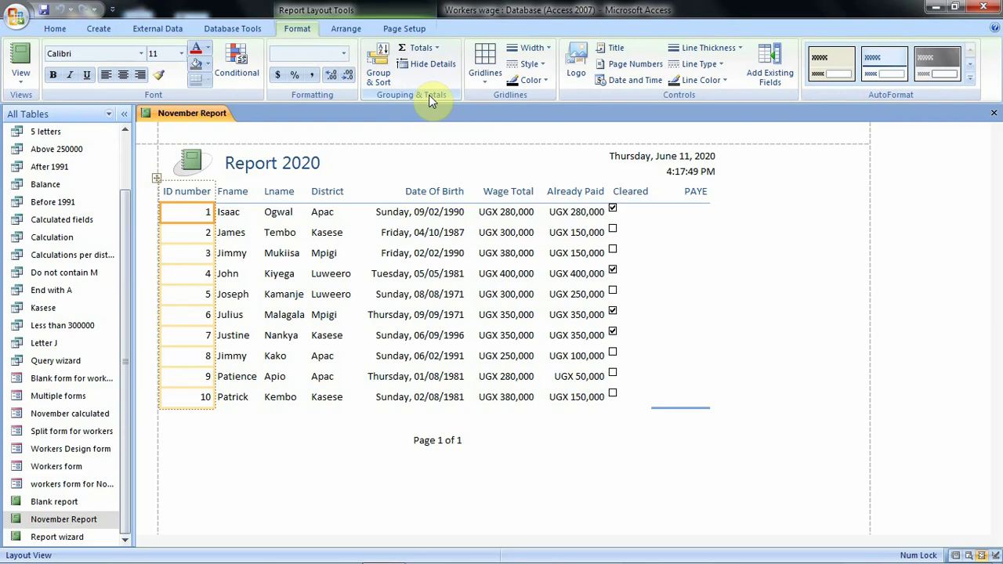
# Show the Group, Sort, and Total pane and add a new, empty grouping level.
pyautogui.click(380, 64)
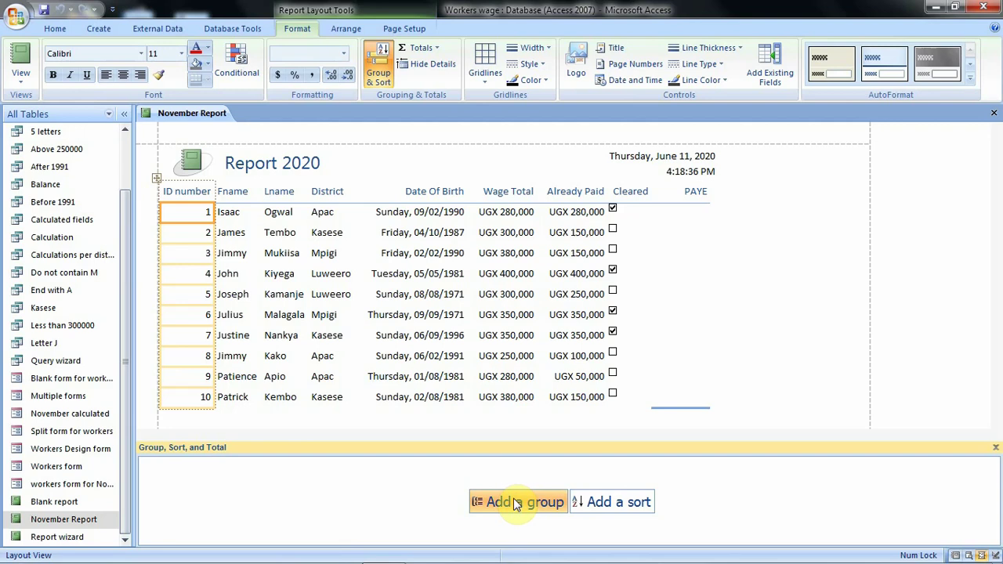
pyautogui.click(516, 503)
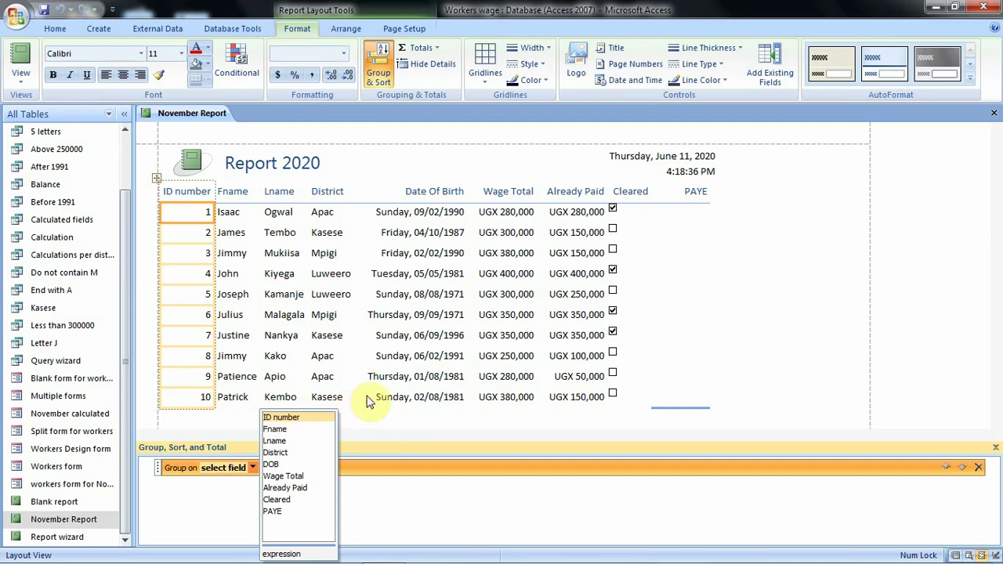
# Group the workers by District, then scroll through the Apac, Kasese, Luweero and Mpigi groups.
pyautogui.click(276, 452)
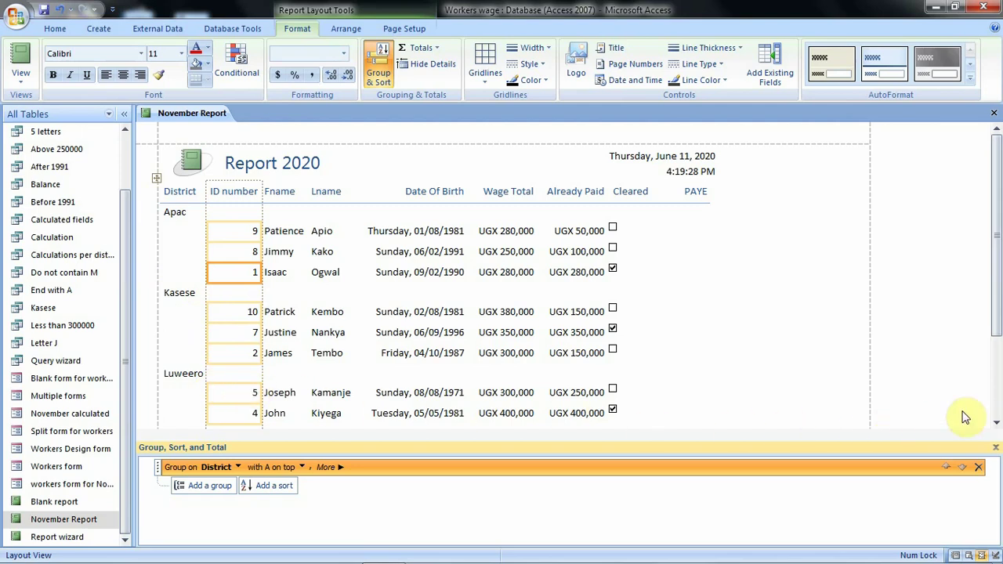
pyautogui.click(995, 424)
pyautogui.click(996, 424)
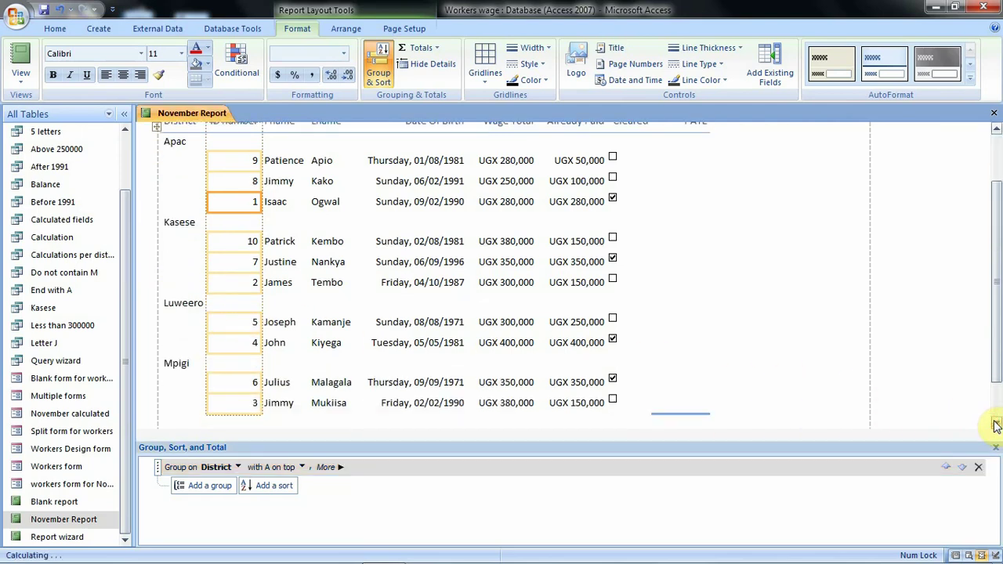
pyautogui.click(996, 424)
pyautogui.click(996, 423)
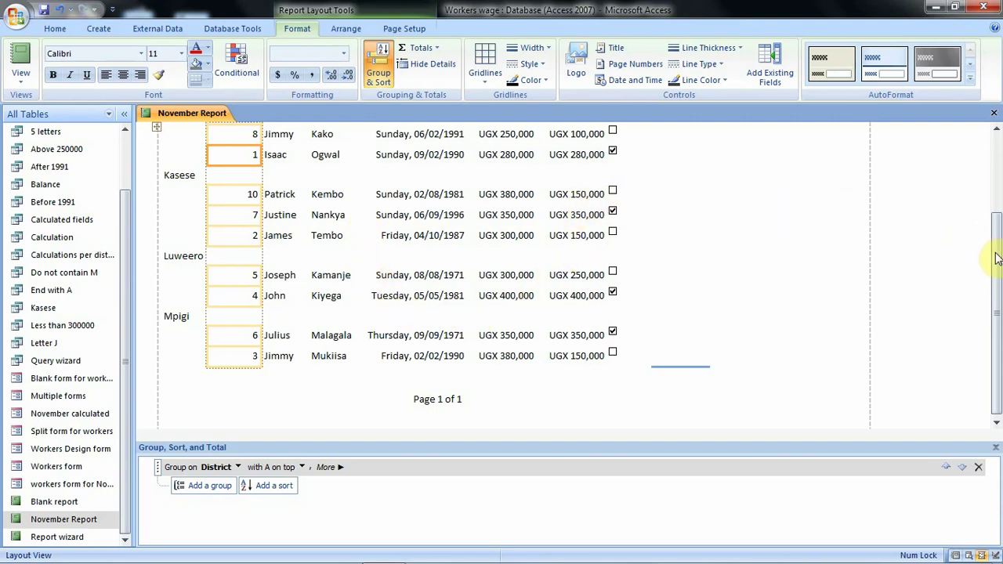
pyautogui.moveTo(995, 269); pyautogui.dragTo(997, 190)
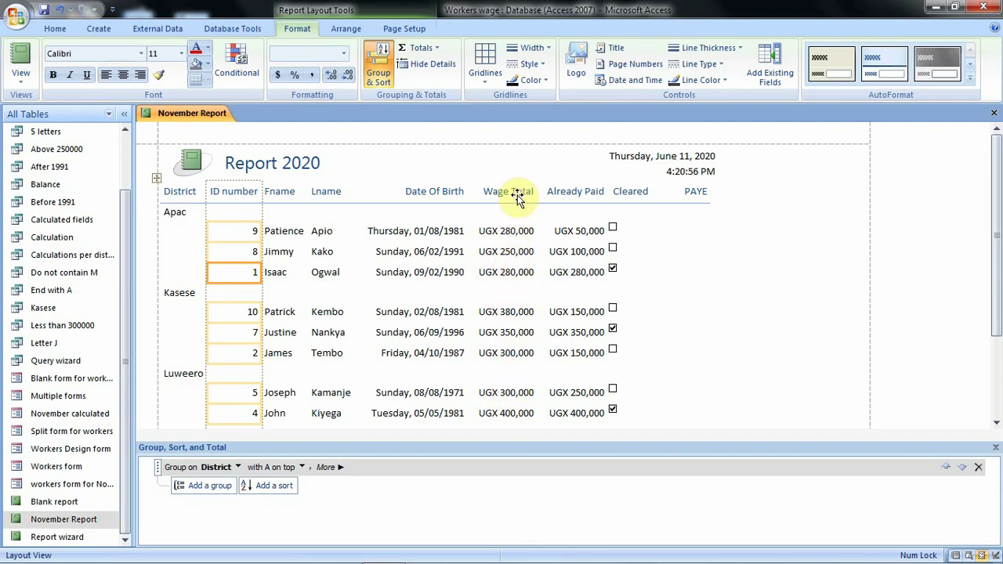
# Add a Sum total to the Wage Total column, giving per-district subtotals such as UGX 810,000 for Apac.
pyautogui.click(509, 236)
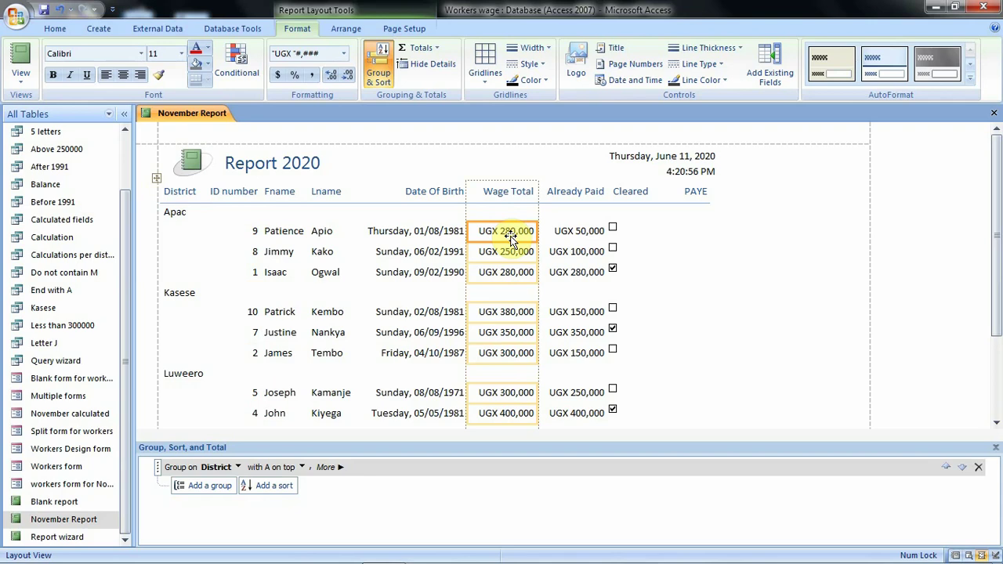
pyautogui.click(420, 49)
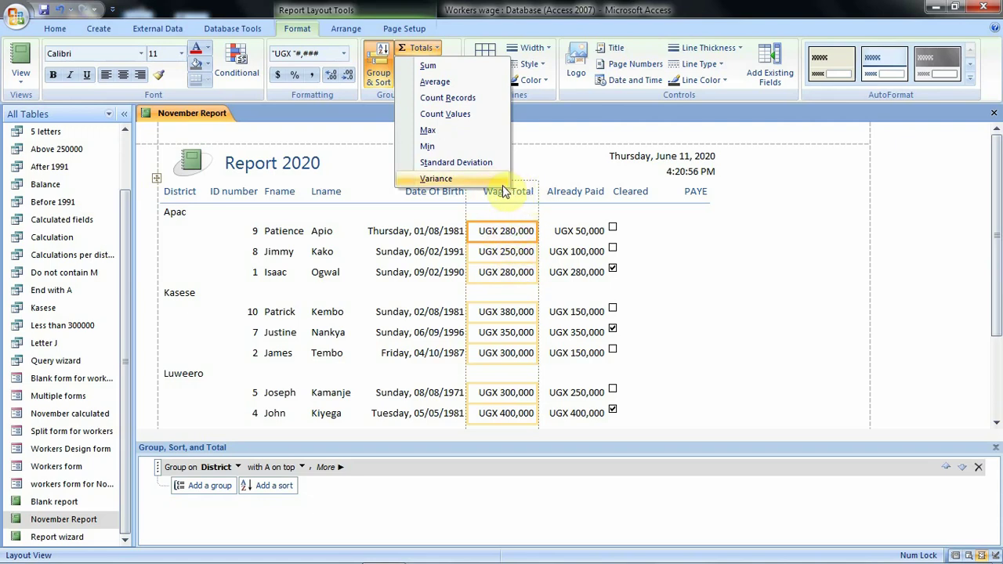
pyautogui.click(428, 69)
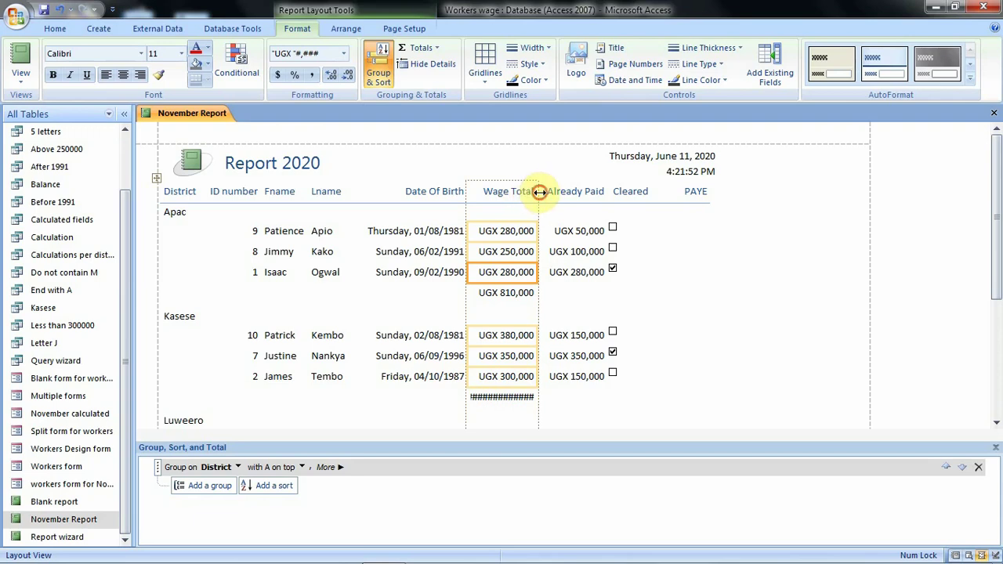
# Widen Wage Total so Kasese shows UGX 1,030,000 and the grand total shows UGX 3,270,000.
pyautogui.moveTo(540, 192); pyautogui.dragTo(560, 193)
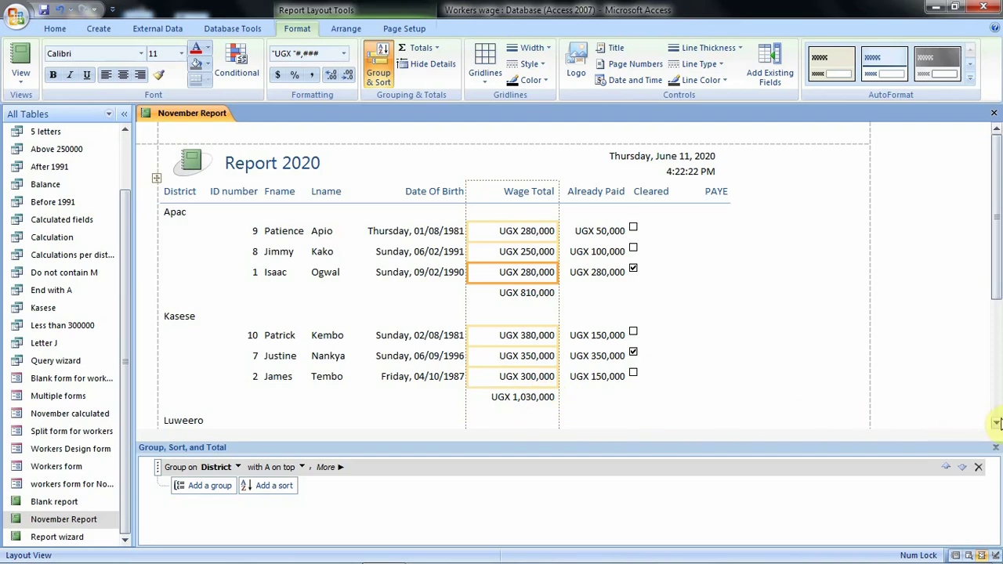
pyautogui.click(996, 423)
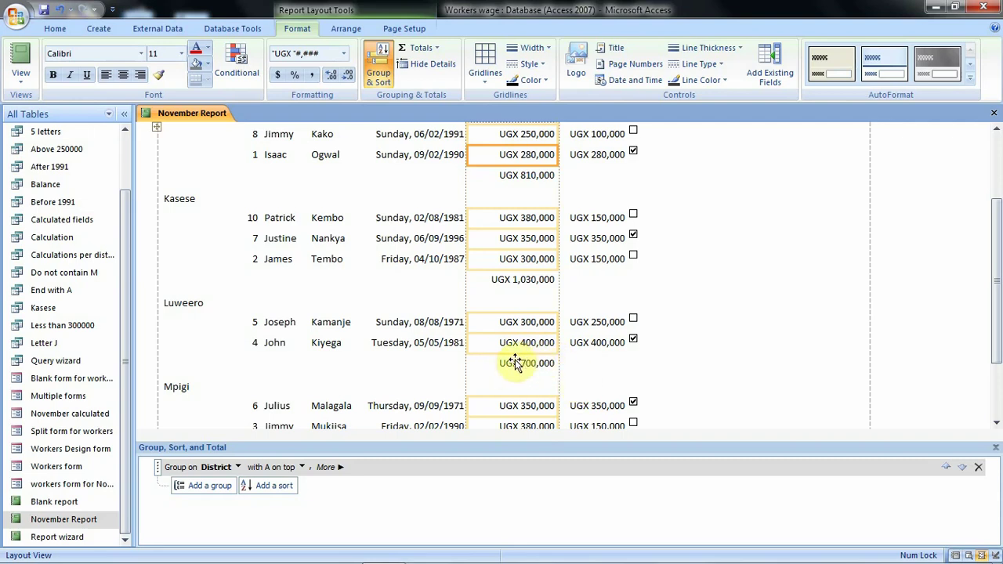
pyautogui.scroll(-3, 996, 424)
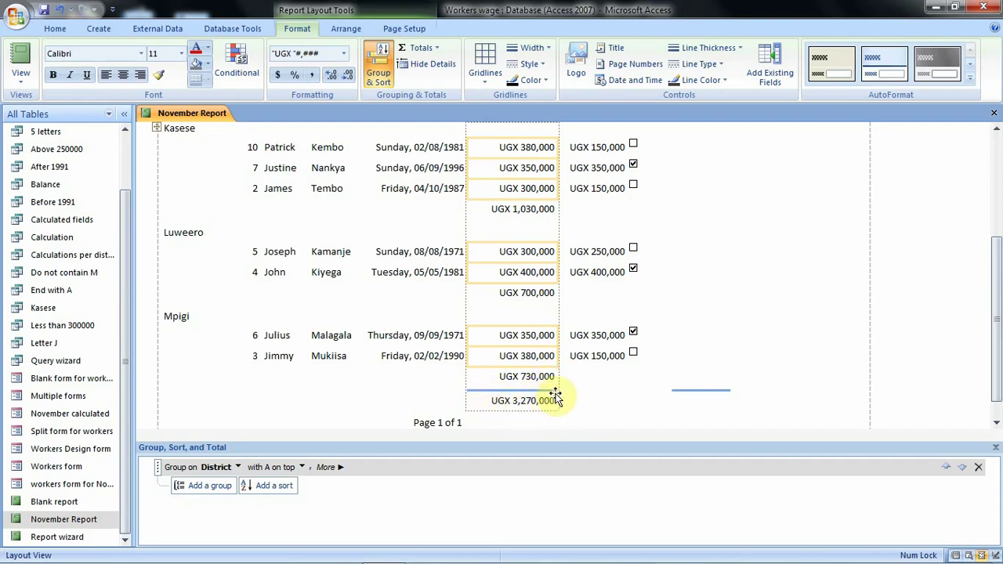
# Sum Already Paid per district (Apac UGX 430,000, Mpigi UGX 500,000) and add a grand total.
pyautogui.click(997, 153)
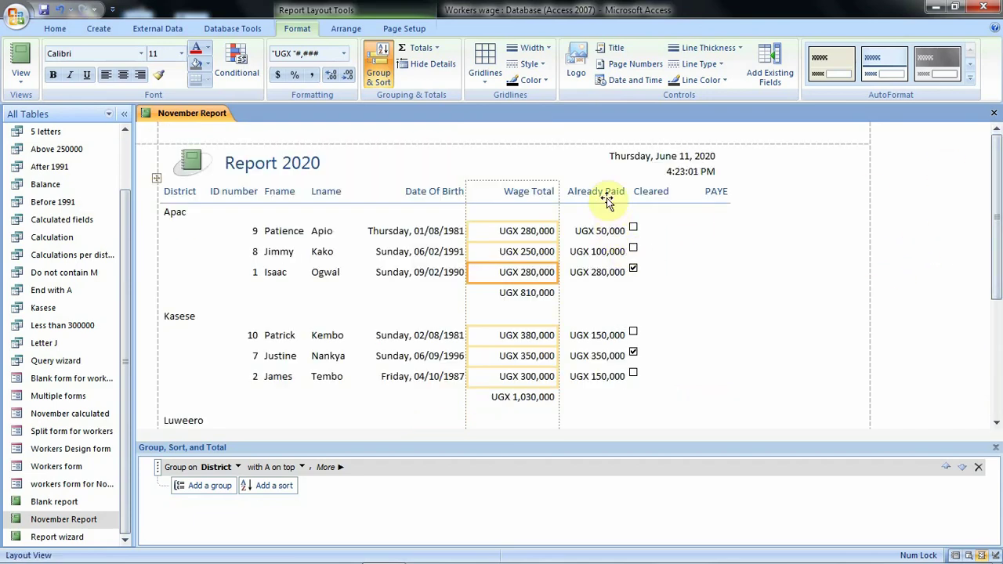
pyautogui.click(608, 231)
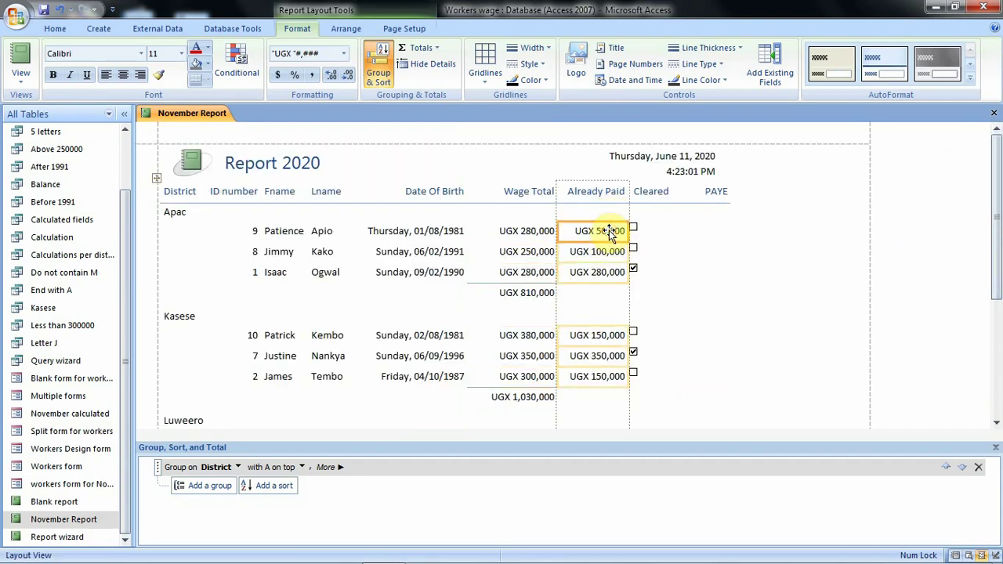
pyautogui.click(421, 48)
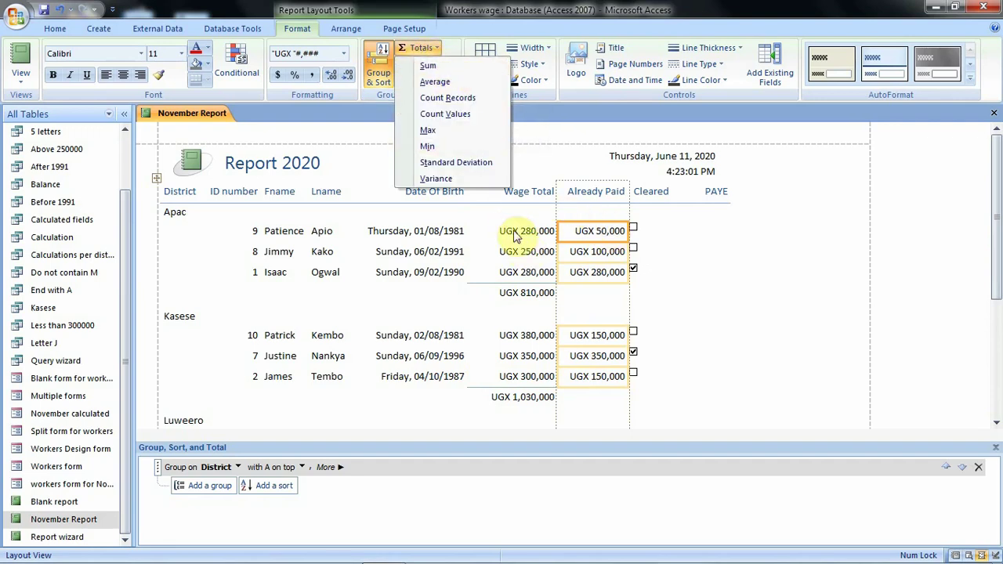
pyautogui.click(445, 67)
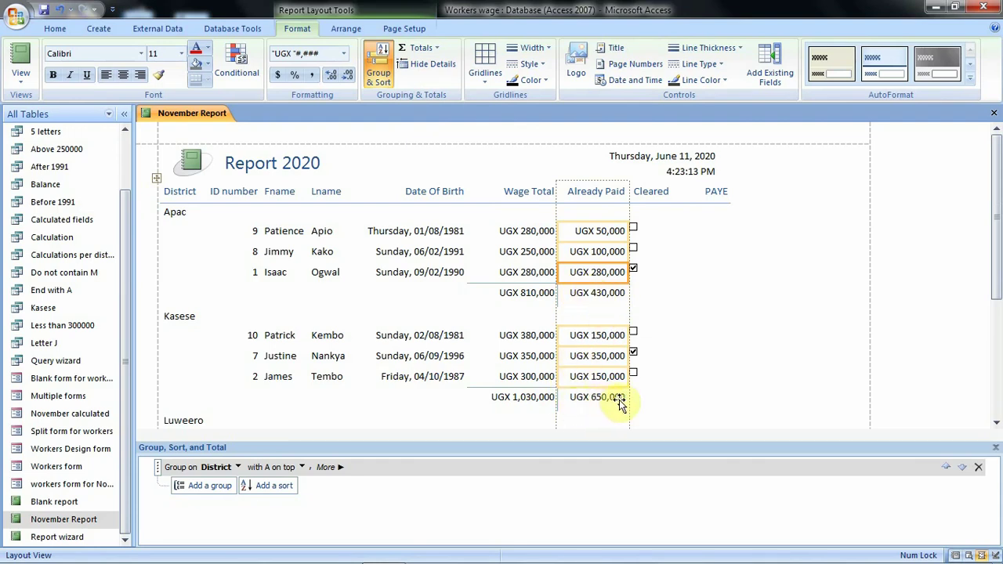
pyautogui.click(997, 423)
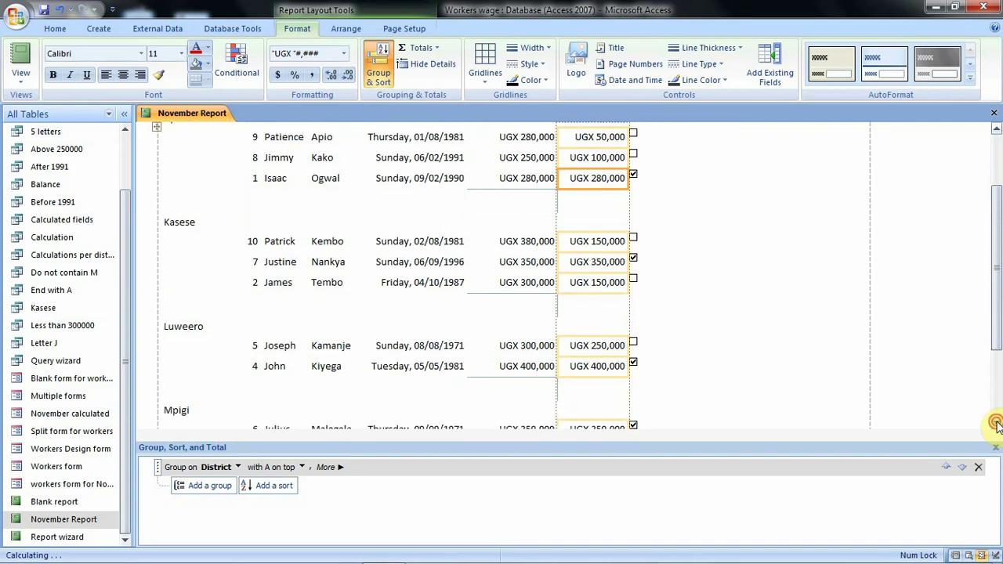
pyautogui.click(997, 423)
pyautogui.click(997, 423)
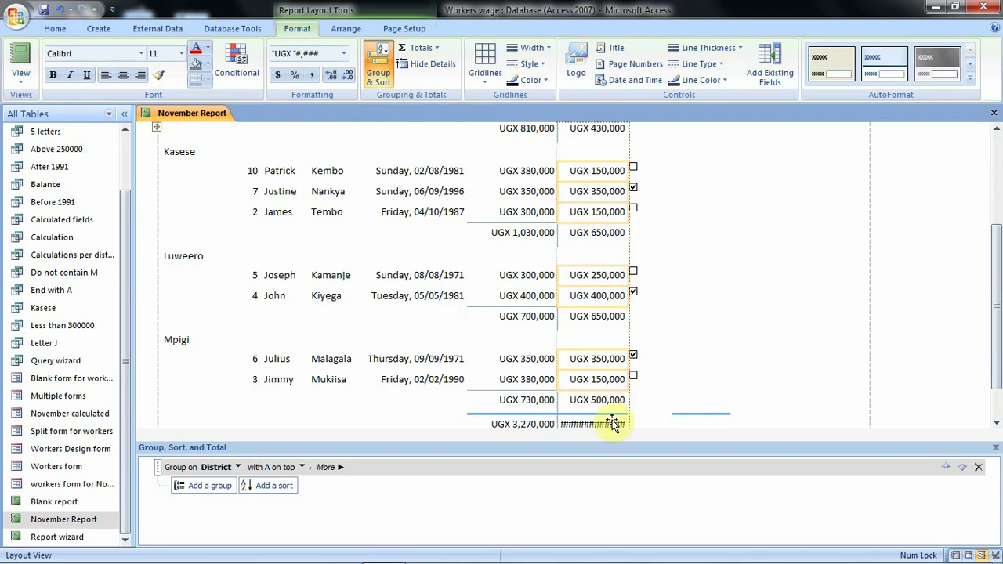
# Widen the Already Paid column so its grand total displays as UGX 2,230,000.
pyautogui.click(997, 423)
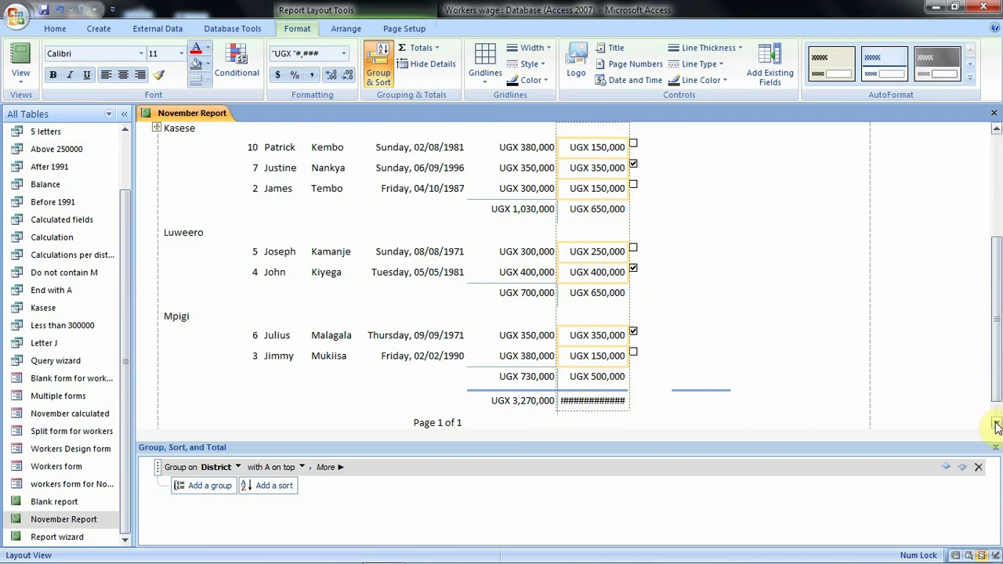
pyautogui.click(996, 423)
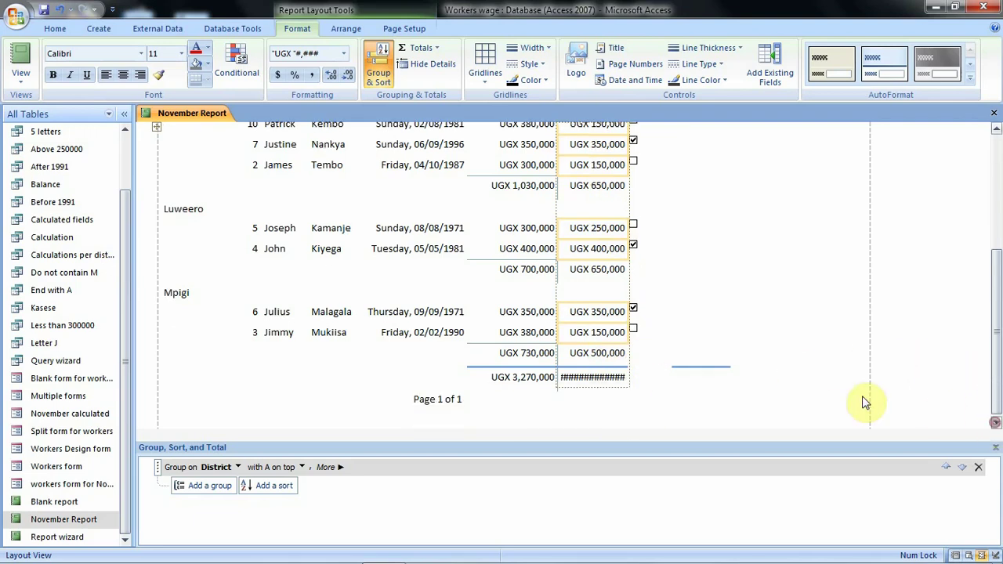
pyautogui.click(628, 362)
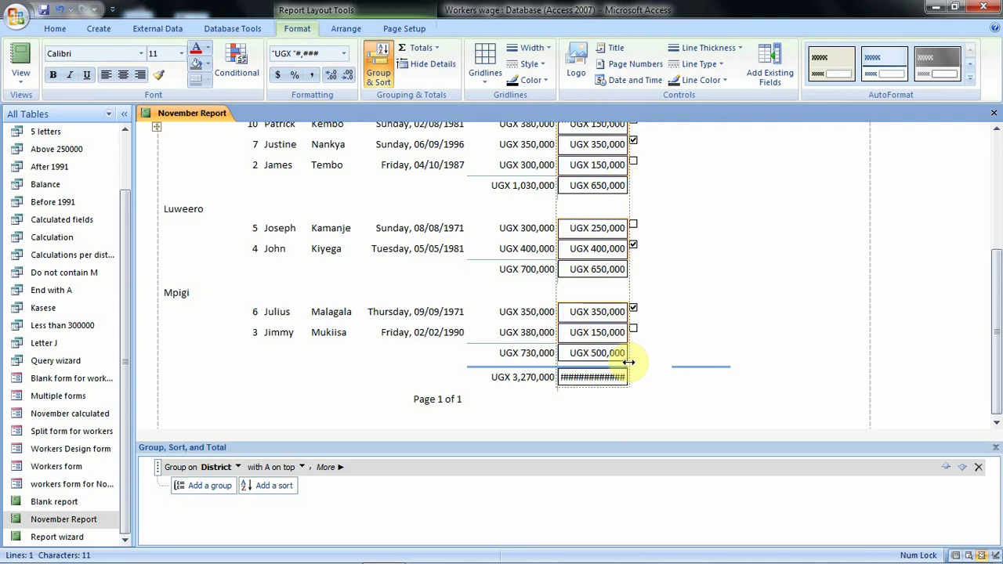
pyautogui.moveTo(628, 362); pyautogui.dragTo(641, 361)
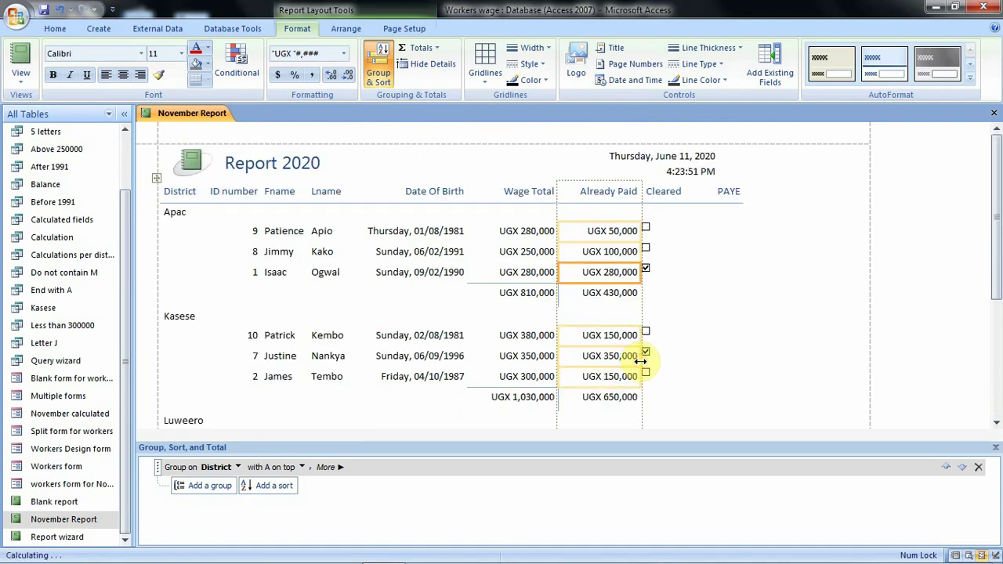
pyautogui.scroll(-3, 909, 287)
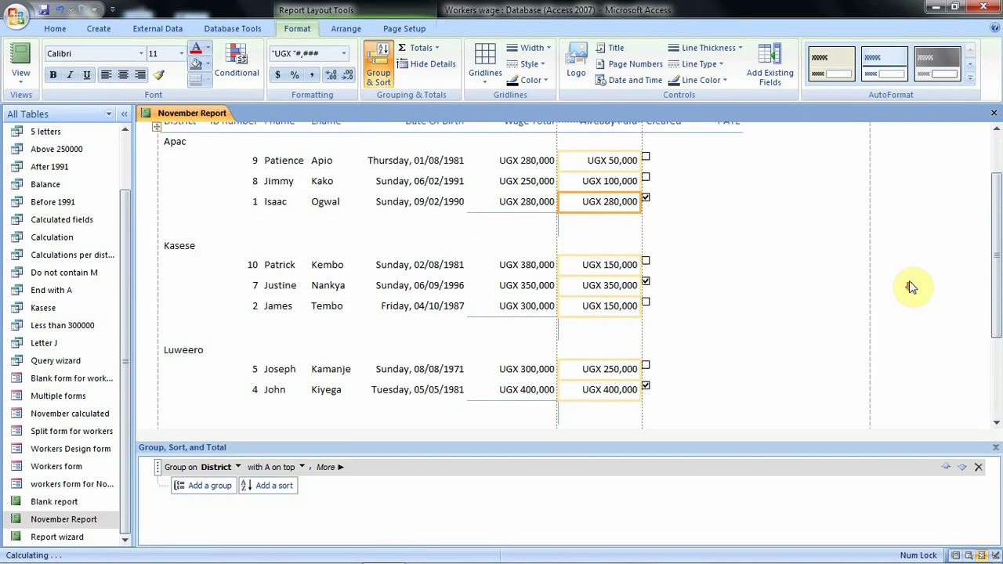
pyautogui.scroll(-5, 909, 287)
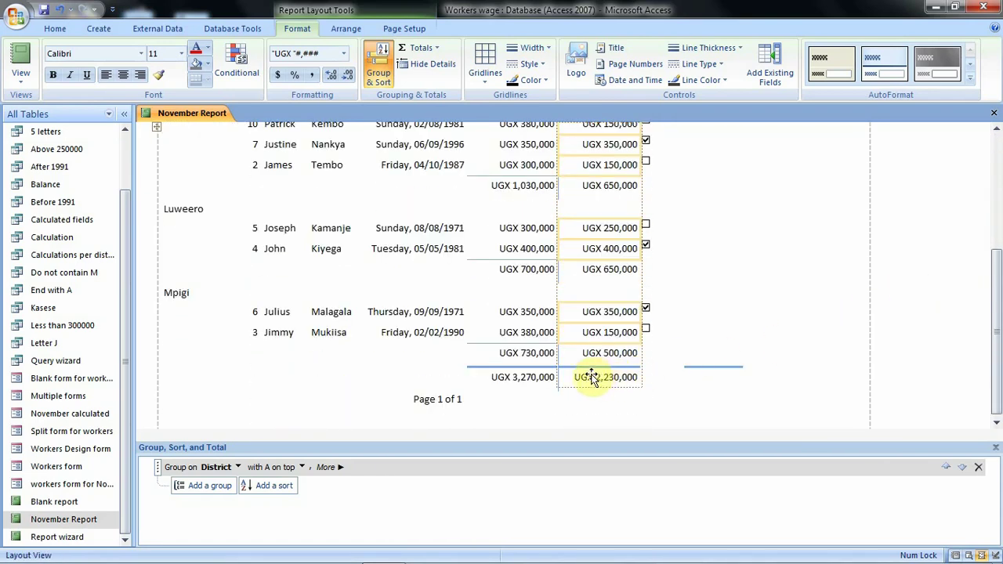